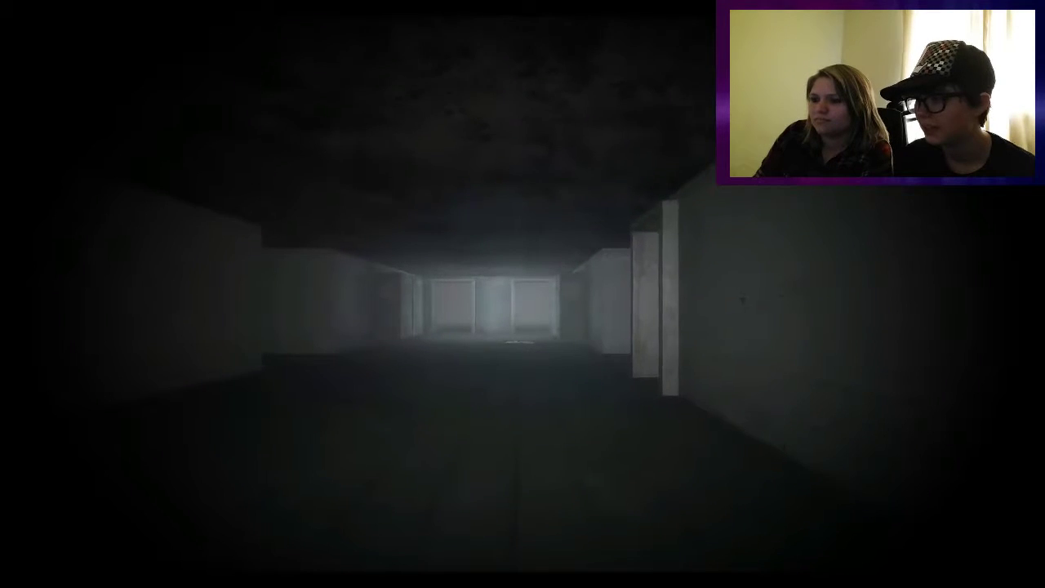
{"action": "key", "text": "w"}
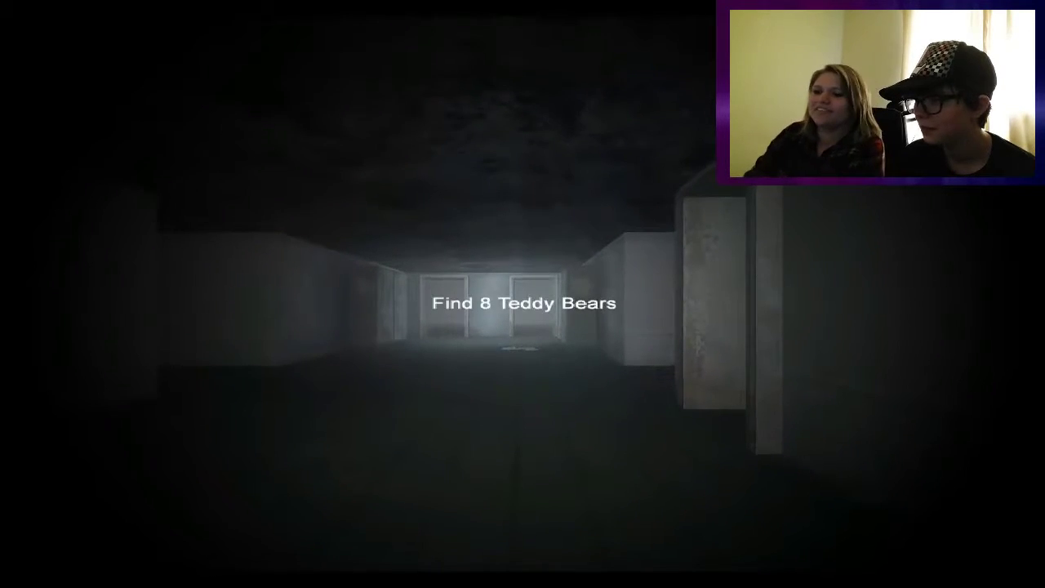
{"action": "key", "text": "w"}
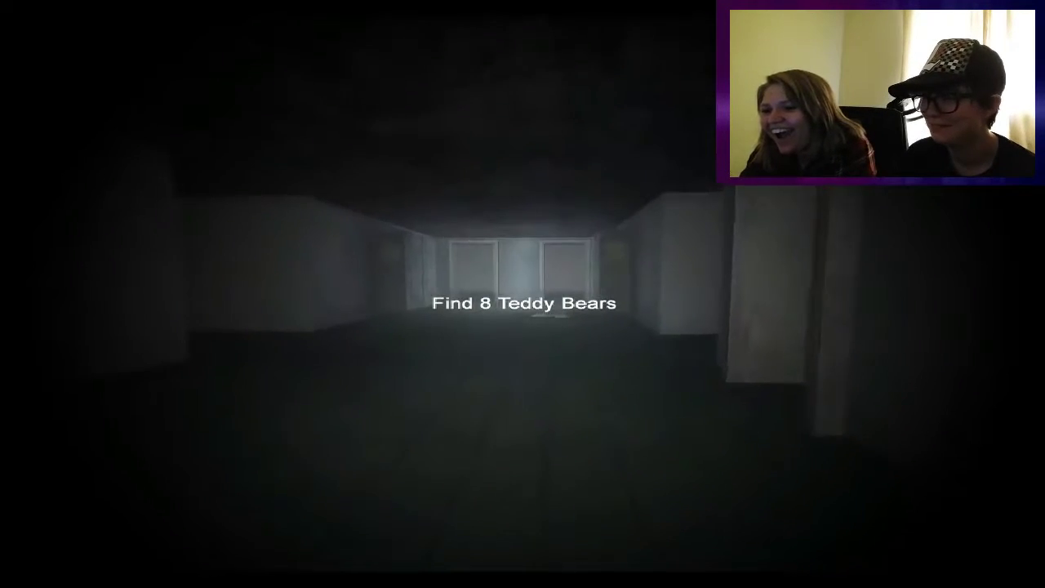
{"action": "key", "text": "w"}
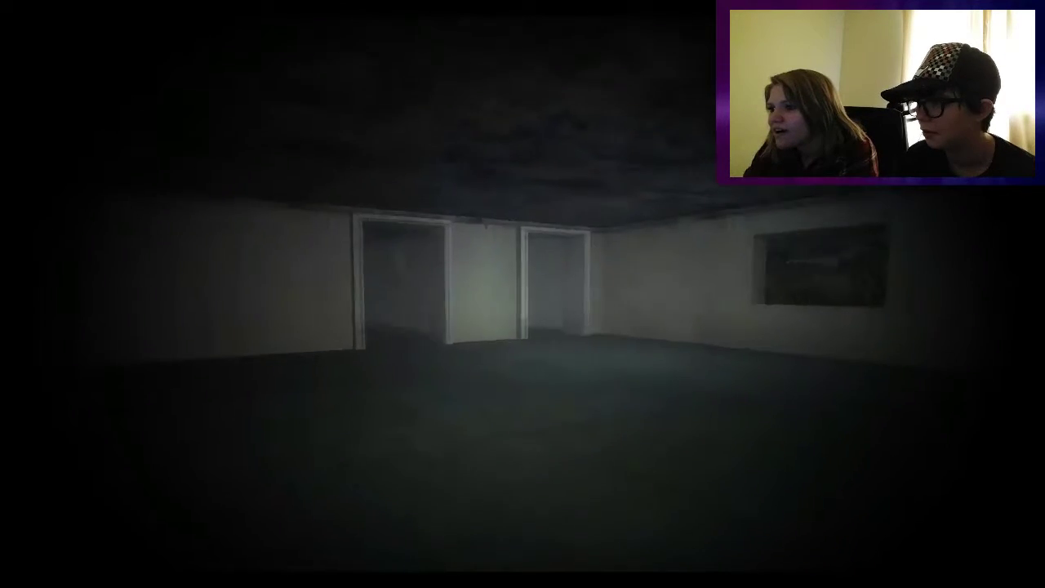
{"action": "key", "text": "w"}
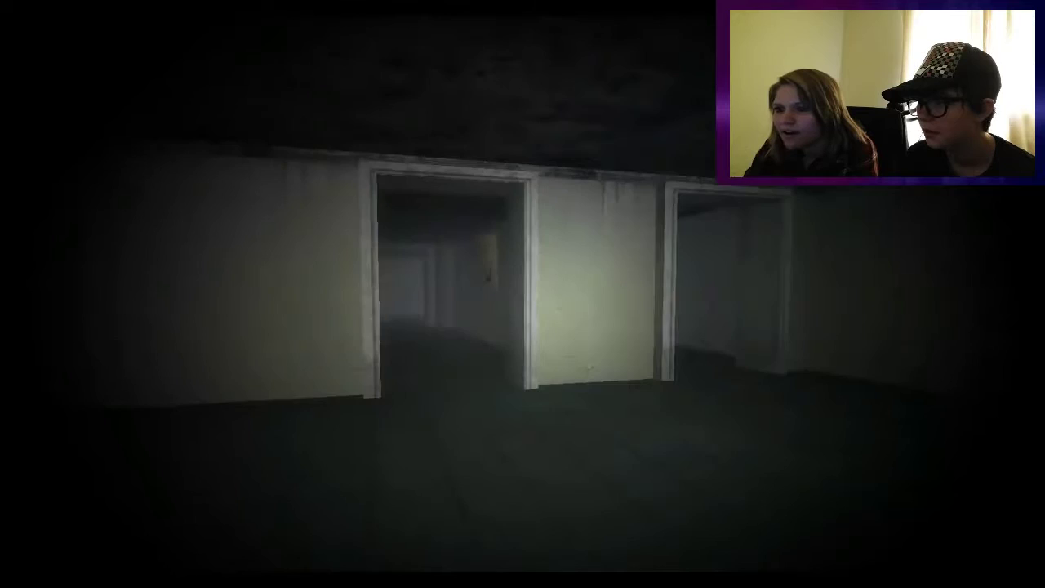
{"action": "key", "text": "w"}
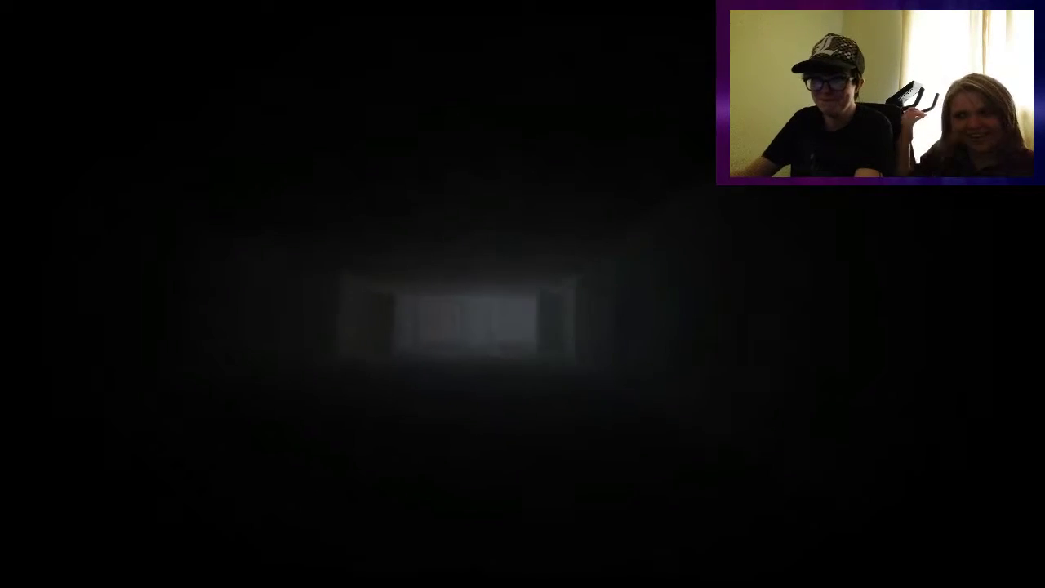
{"action": "key", "text": "w"}
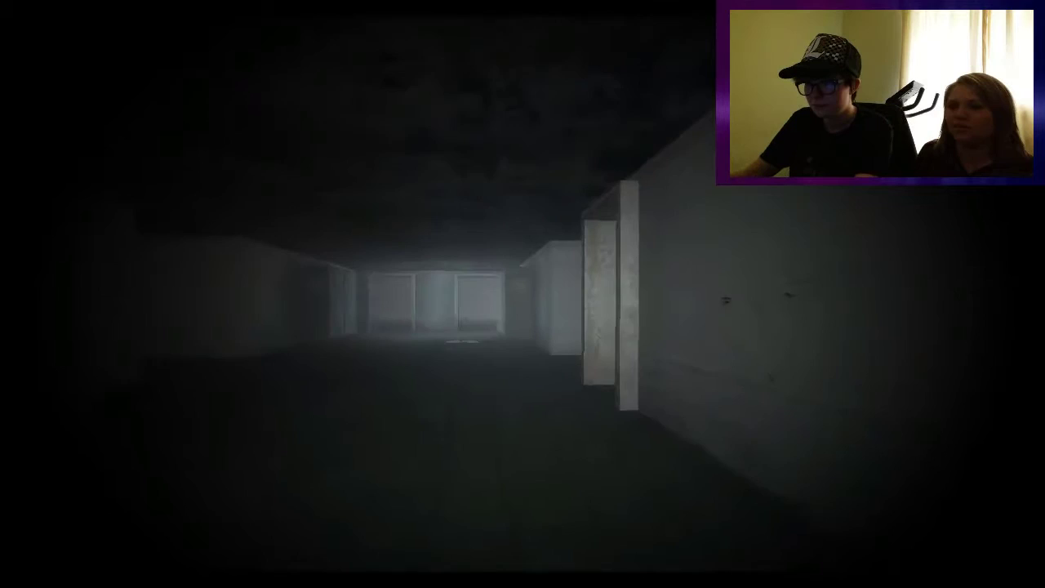
{"action": "key", "text": "w"}
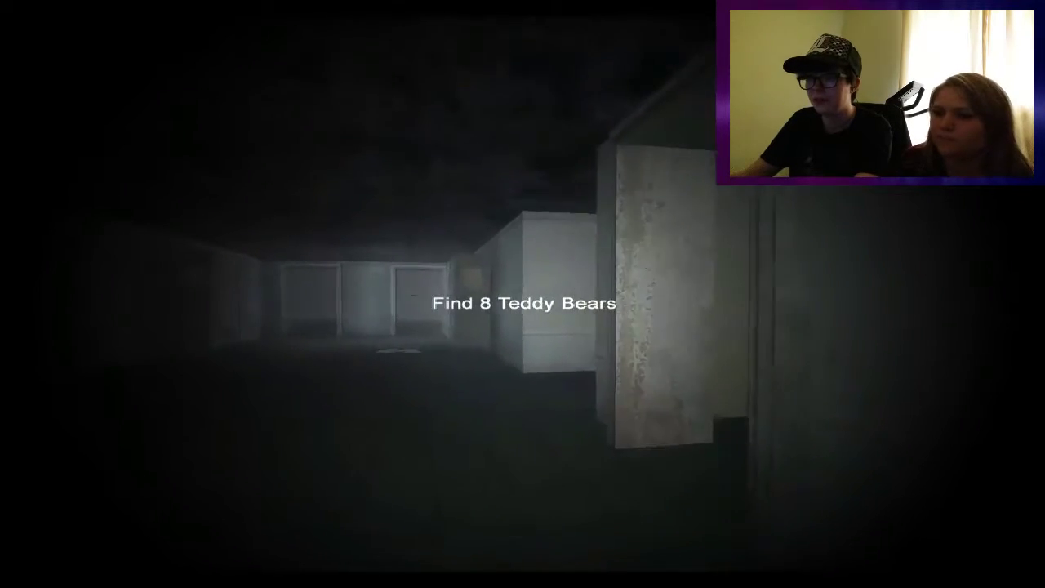
{"action": "key", "text": "w"}
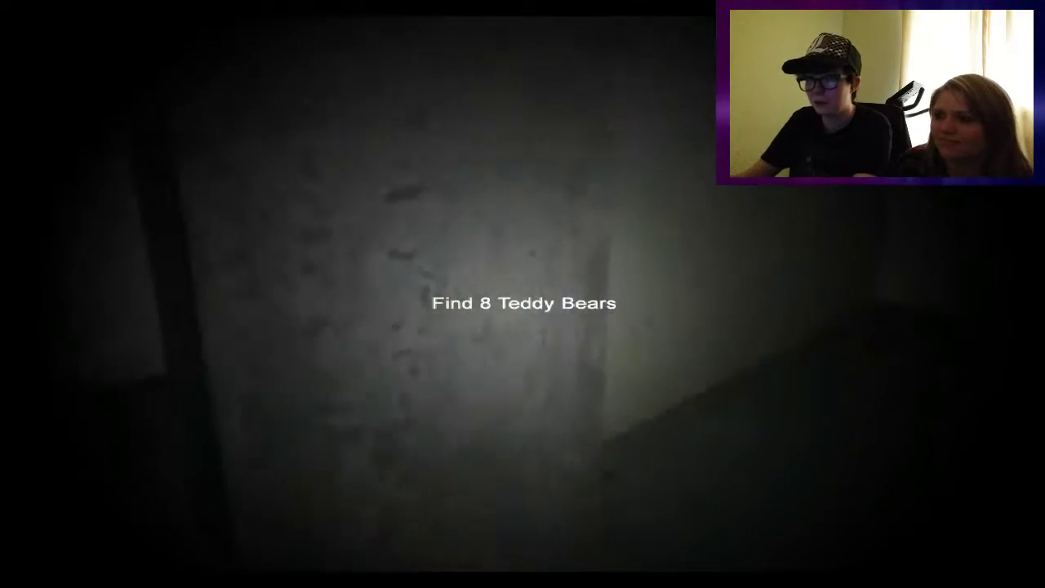
{"action": "key", "text": "w"}
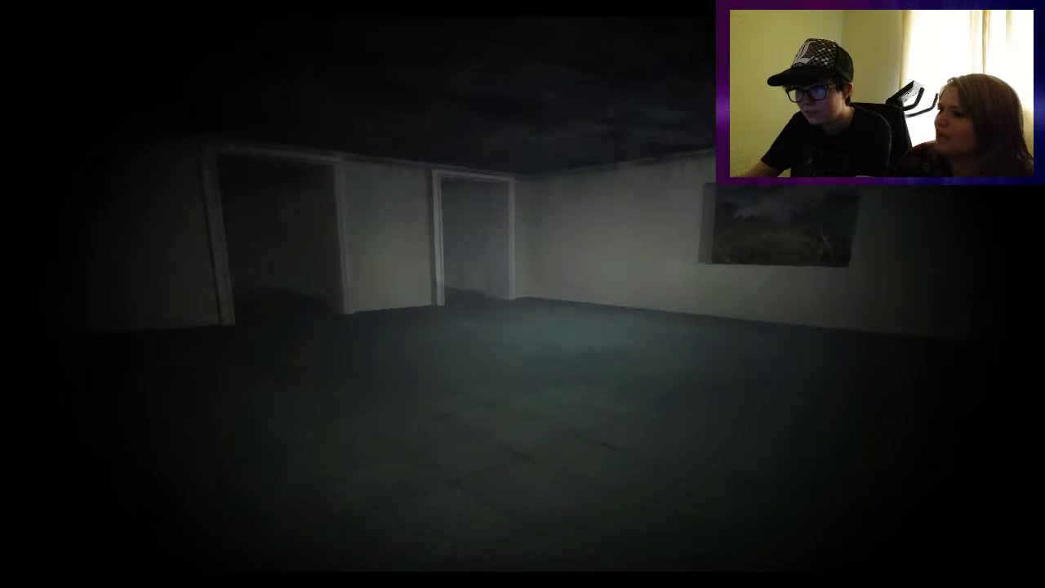
{"action": "key", "text": "w"}
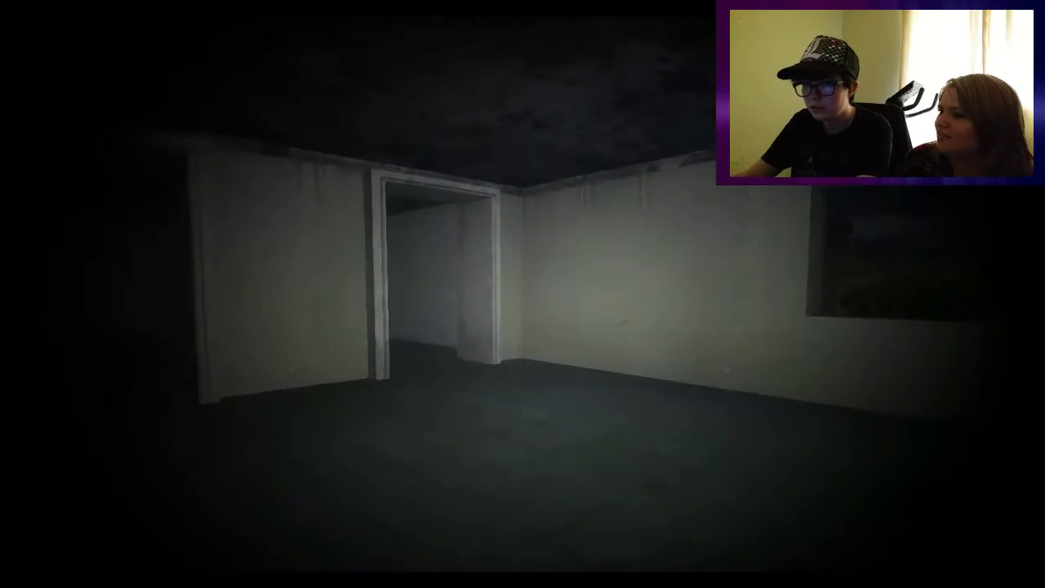
{"action": "key", "text": "w"}
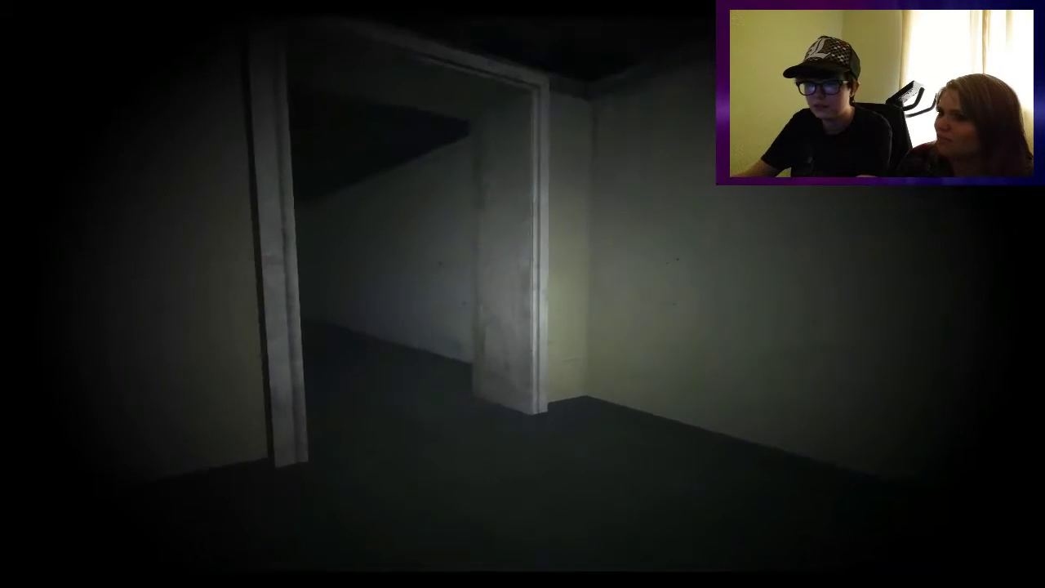
{"action": "key", "text": "w"}
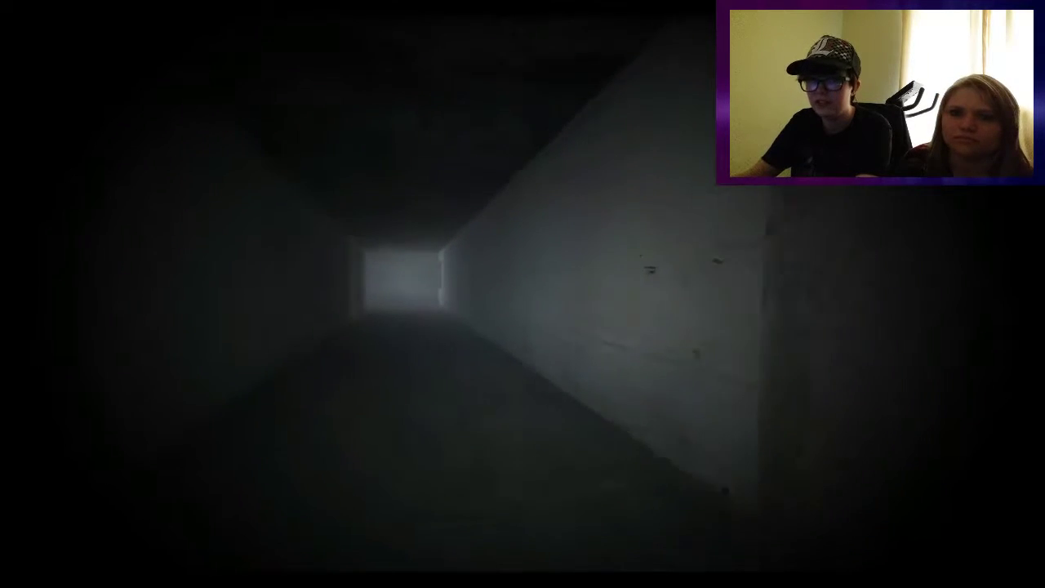
{"action": "key", "text": "w"}
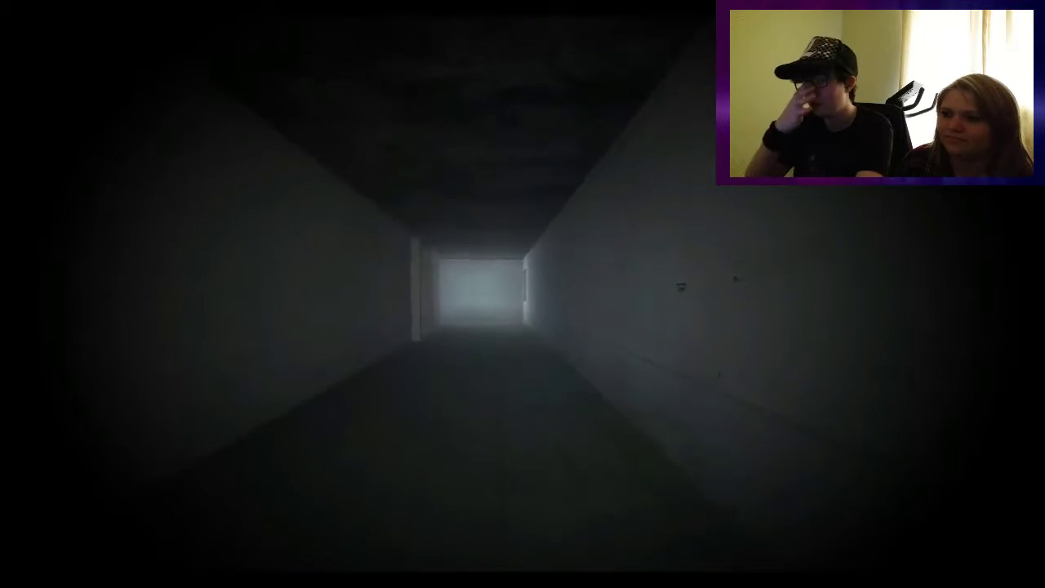
{"action": "key", "text": "w"}
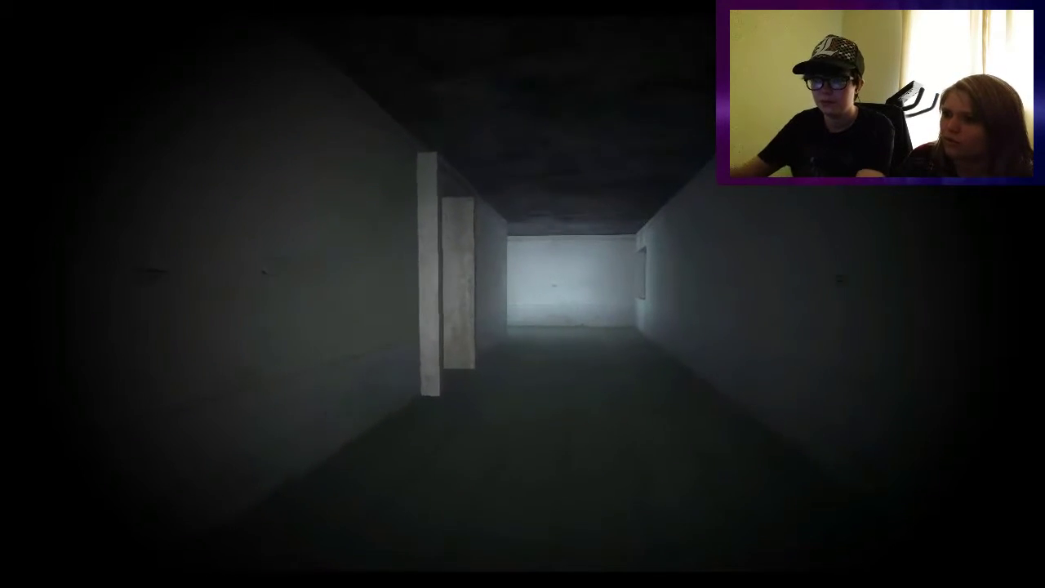
{"action": "key", "text": "w"}
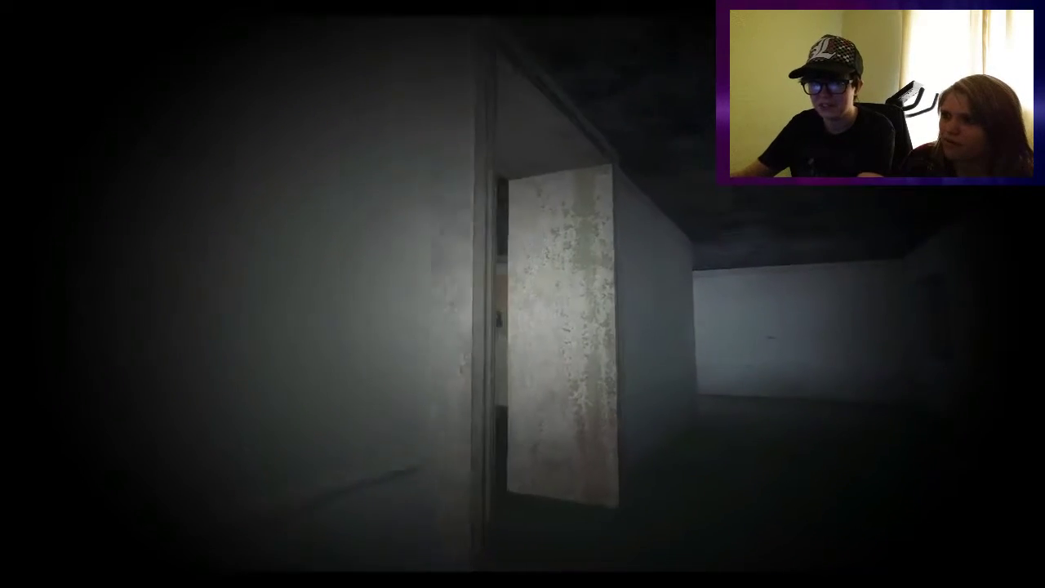
{"action": "key", "text": "w"}
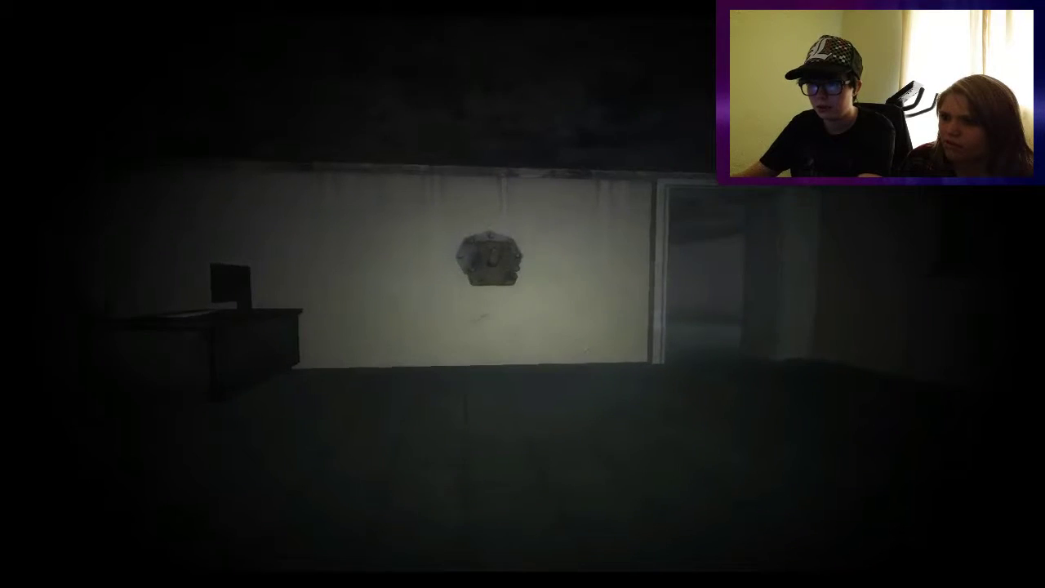
{"action": "key", "text": "w"}
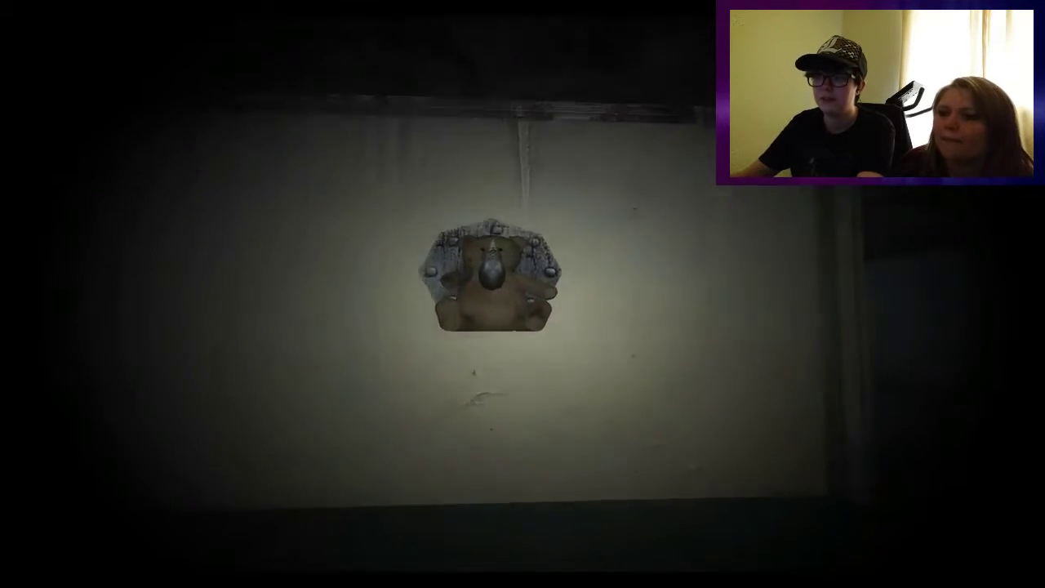
{"action": "key", "text": "e"}
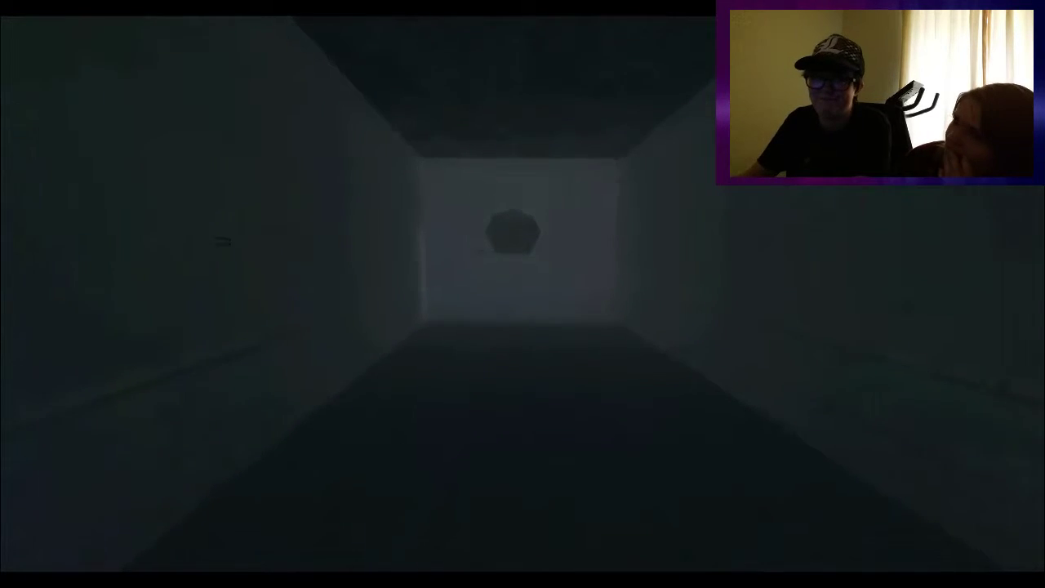
{"action": "key", "text": "w"}
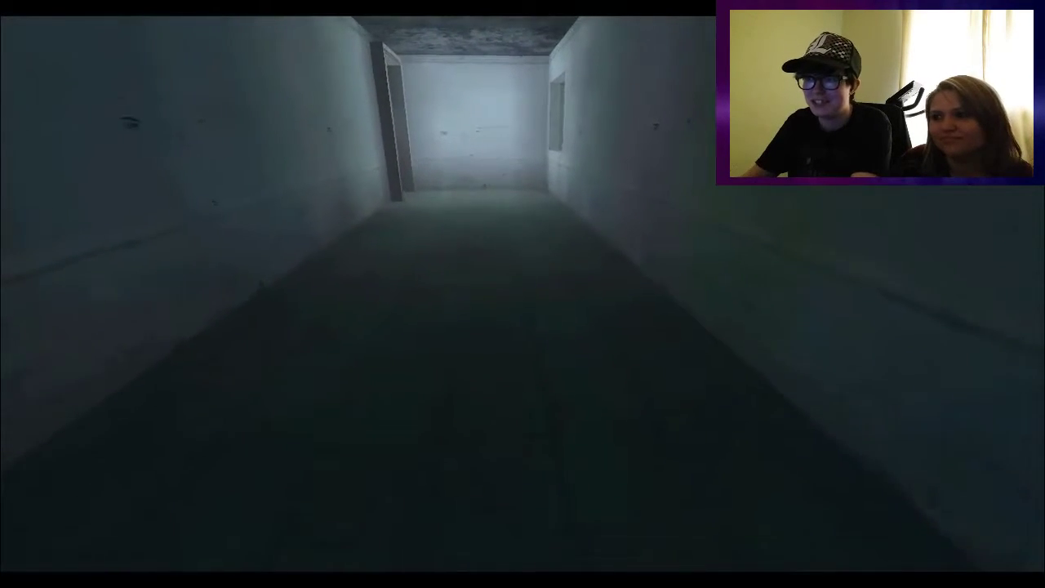
{"action": "key", "text": "w"}
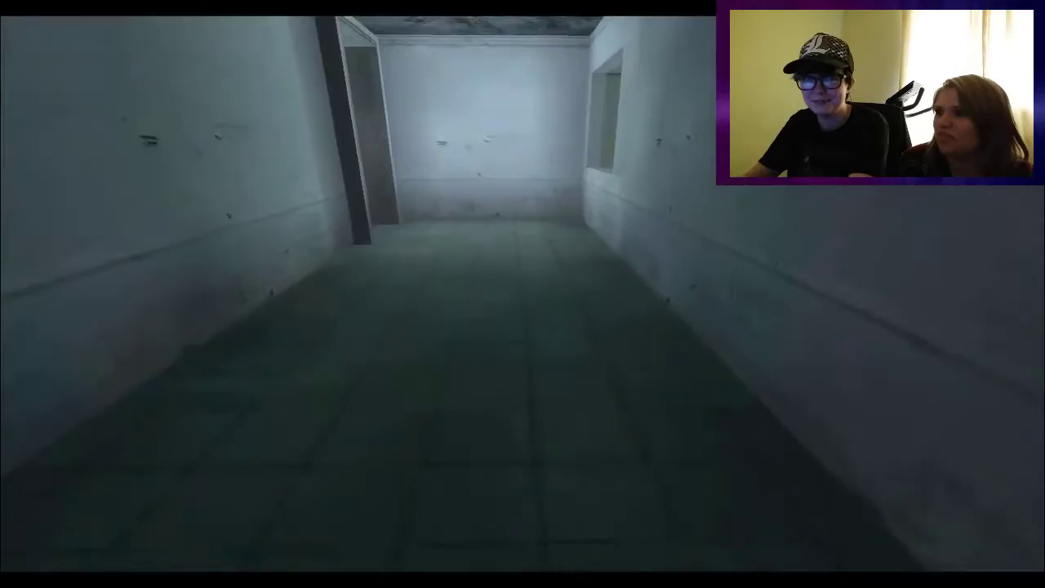